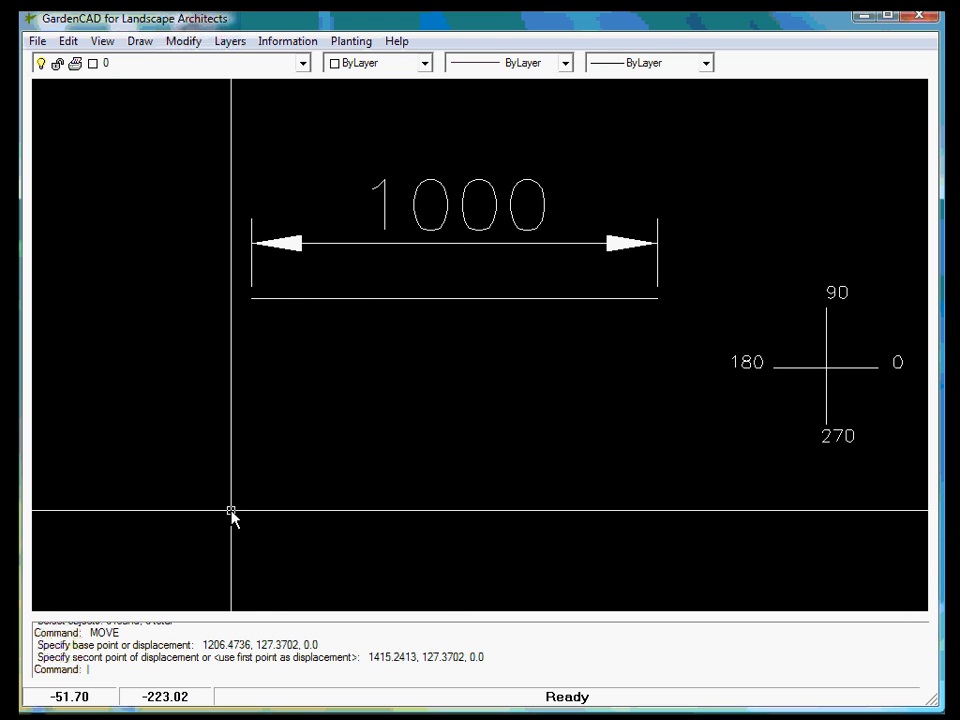
{"action": "left_click", "coordinate": [139, 43]}
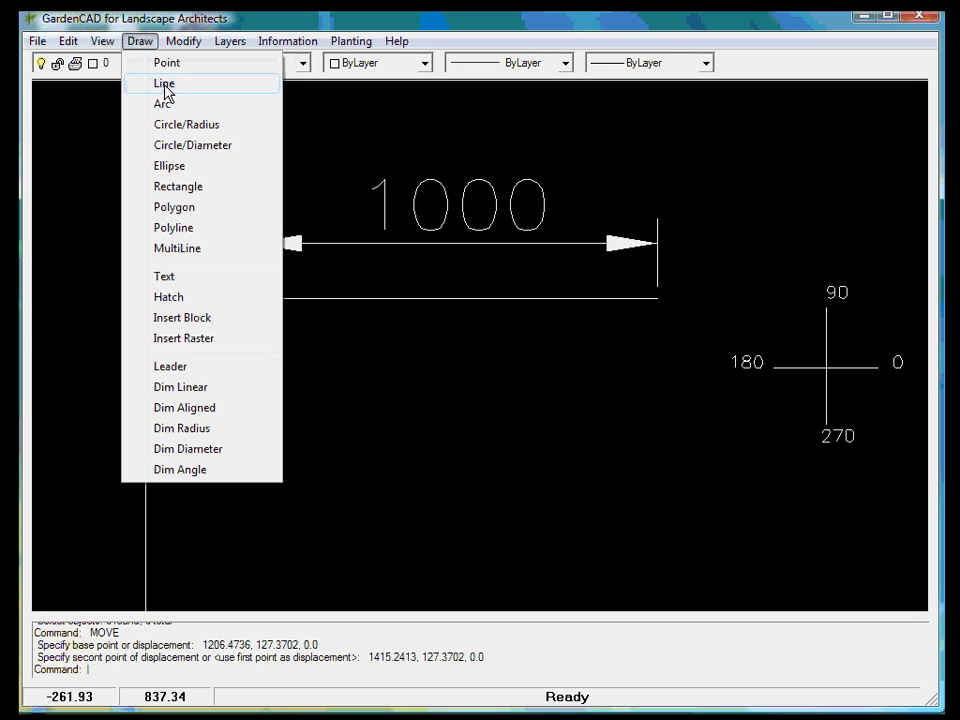
{"action": "key", "text": "Escape"}
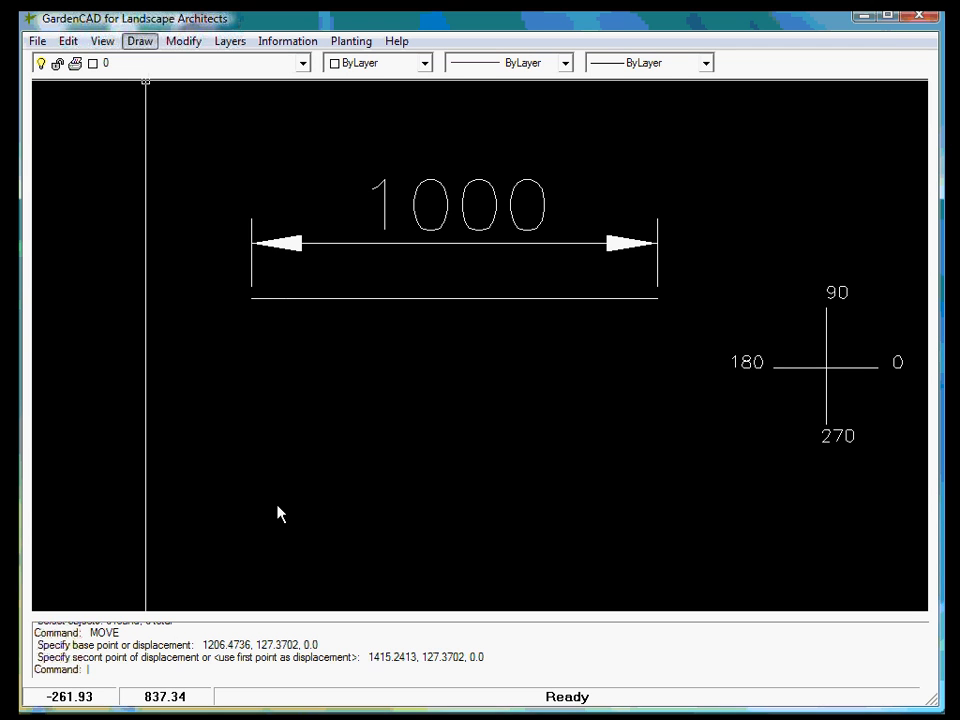
{"action": "key", "text": "Right"}
{"action": "key", "text": "Right"}
{"action": "key", "text": "Down"}
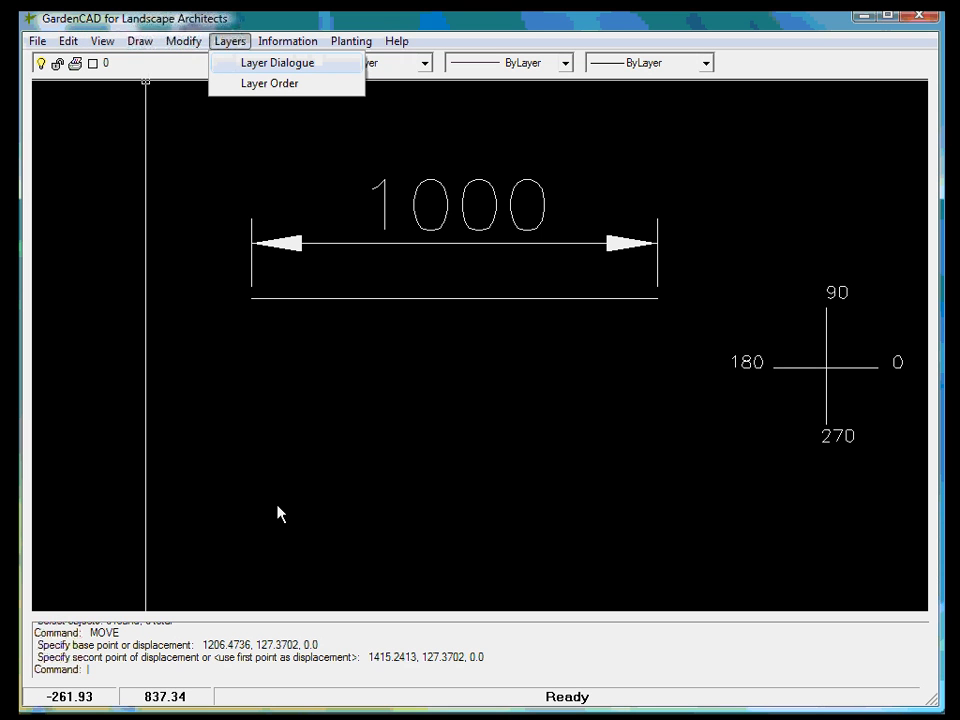
{"action": "key", "text": "Escape"}
{"action": "key", "text": "Escape"}
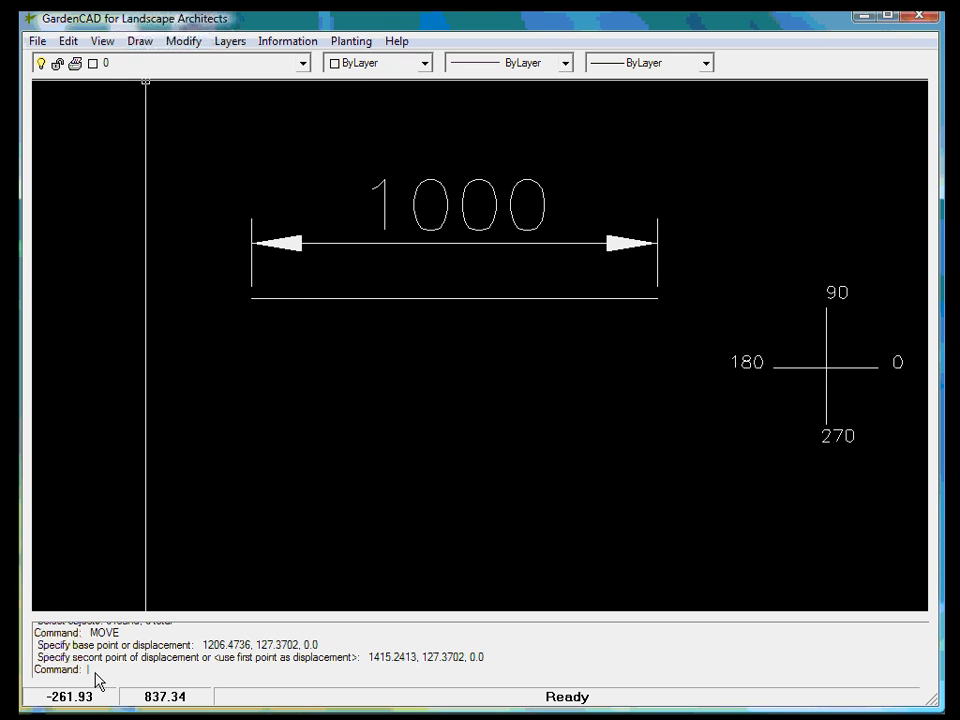
{"action": "type", "text": "L"}
{"action": "key", "text": "Return"}
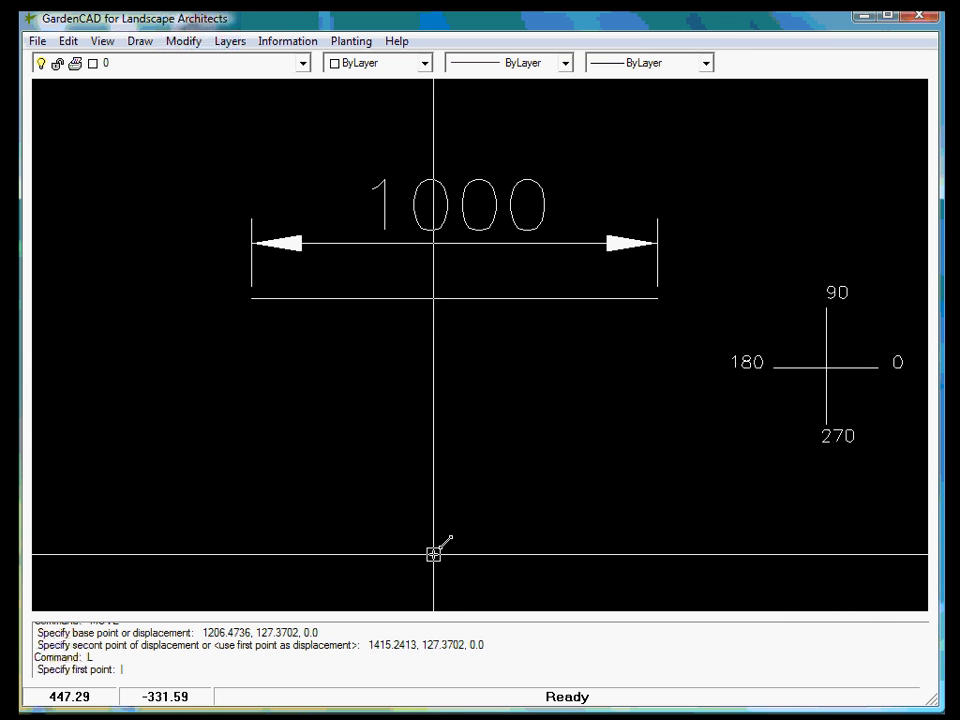
{"action": "left_click", "coordinate": [237, 514]}
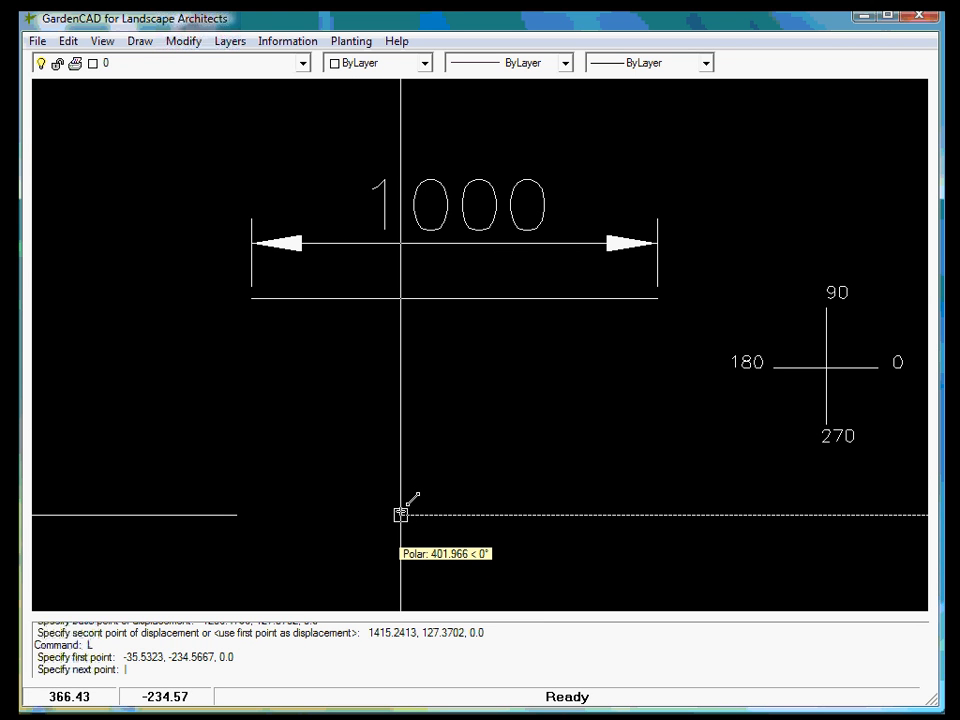
{"action": "type", "text": "@1000<"}
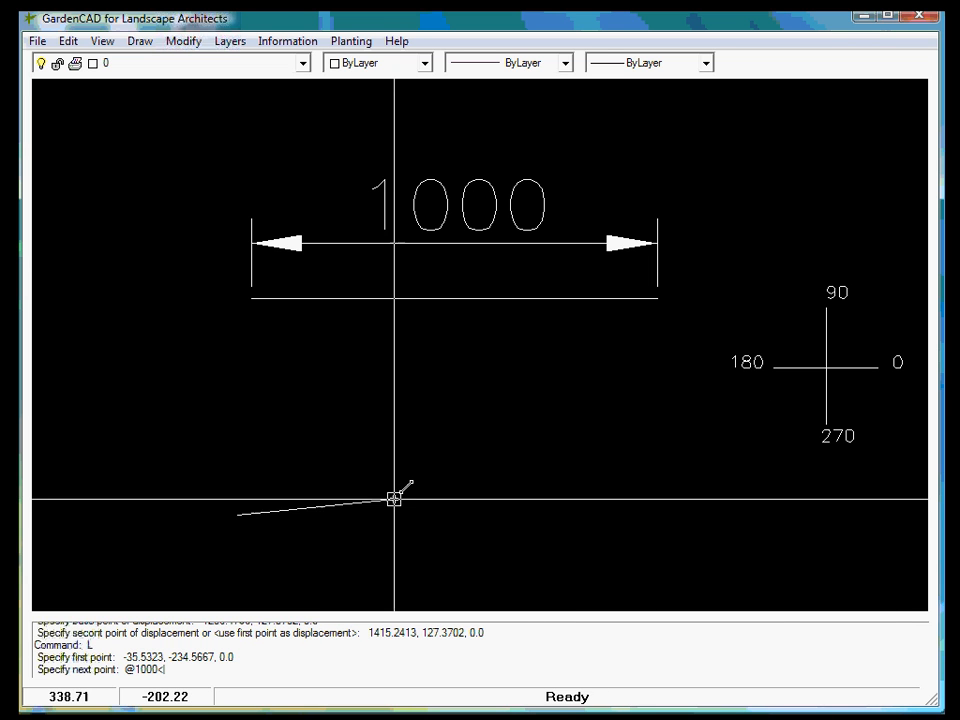
{"action": "type", "text": "0"}
{"action": "key", "text": "Return"}
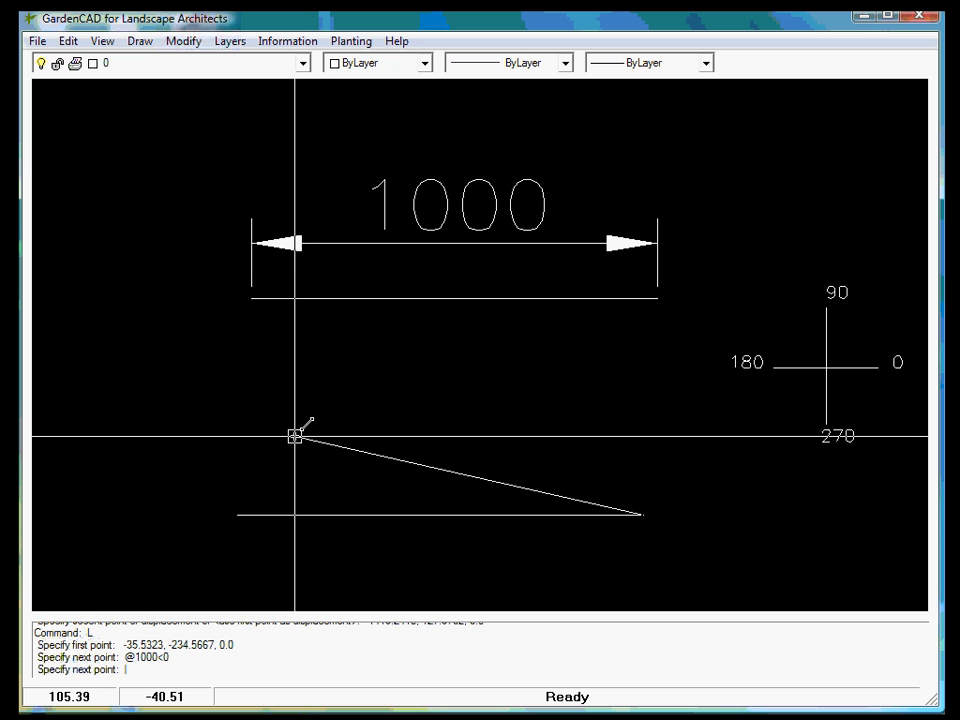
{"action": "key", "text": "Return"}
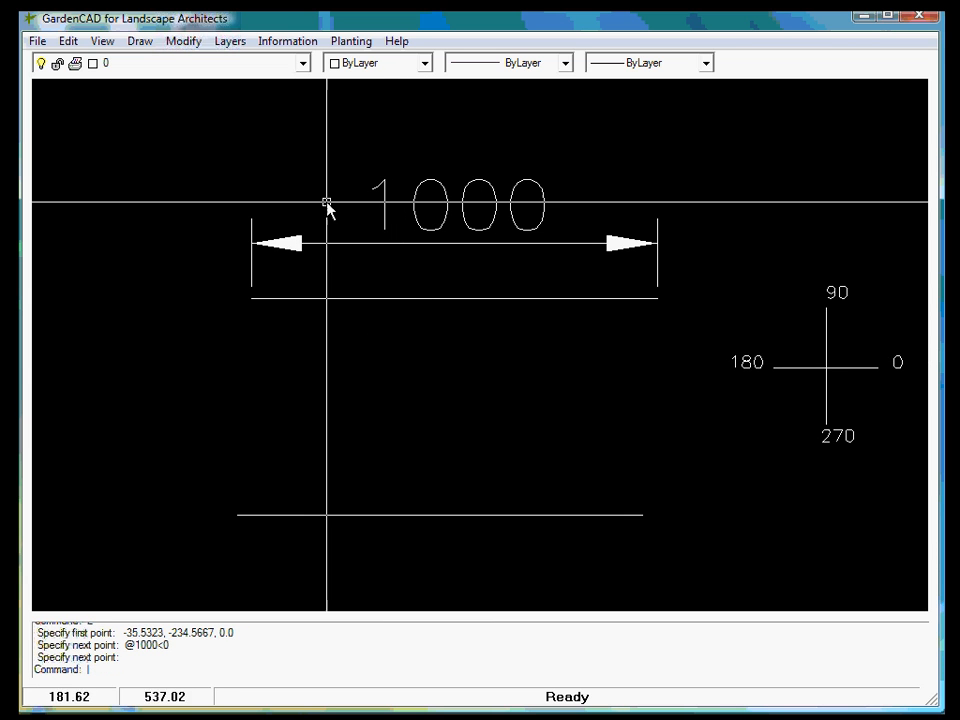
Measure the distance between the two endpoints of the new lower horizontal line
{"action": "left_click", "coordinate": [288, 42]}
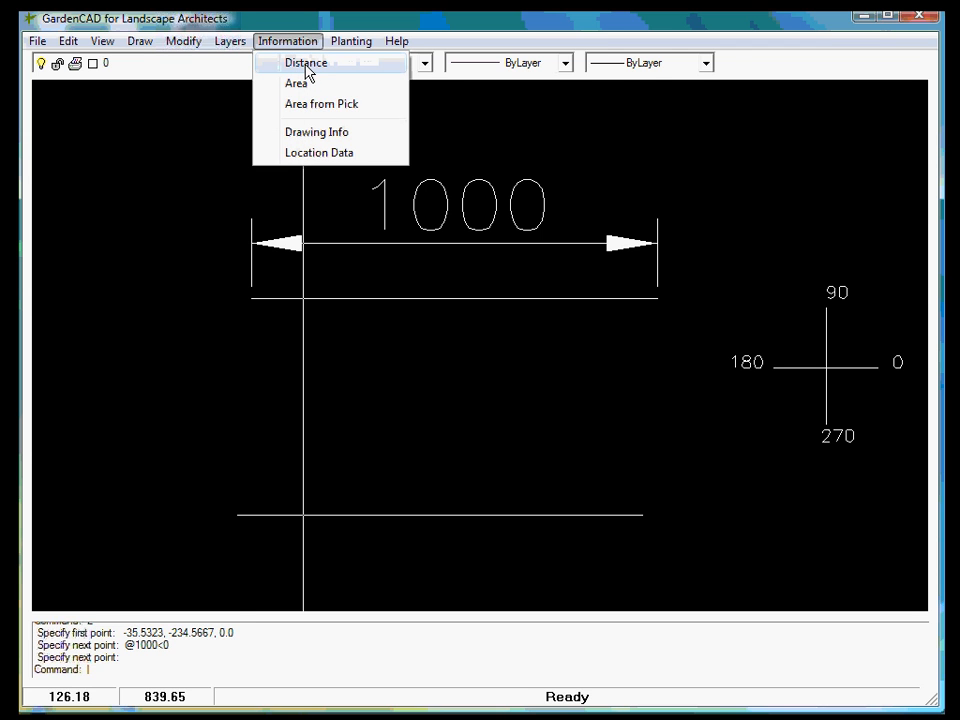
{"action": "left_click", "coordinate": [306, 64]}
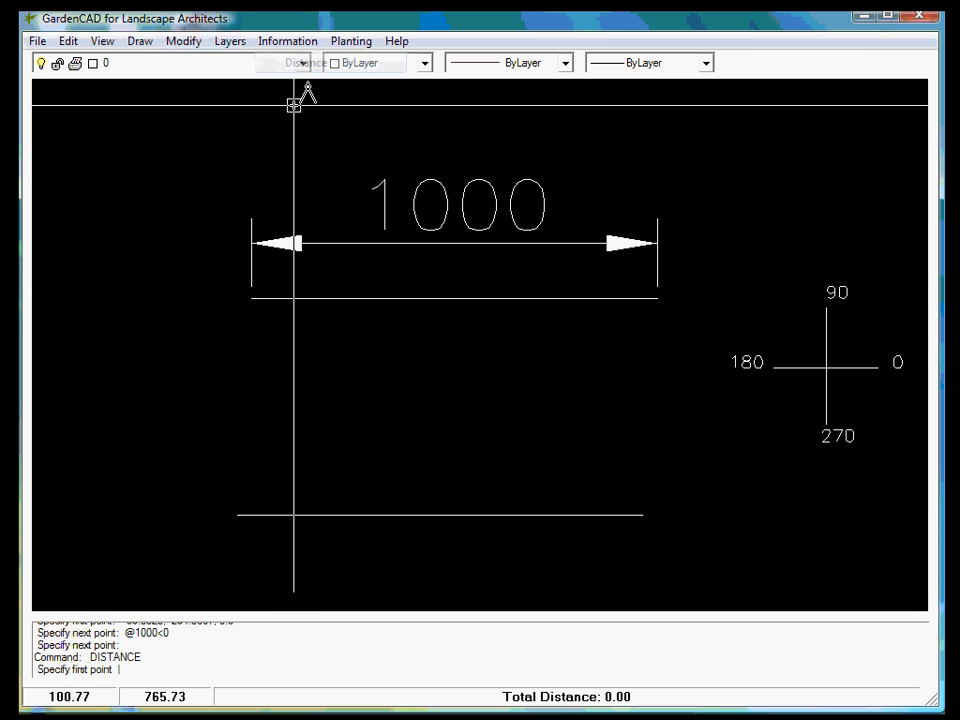
{"action": "left_click", "coordinate": [237, 515]}
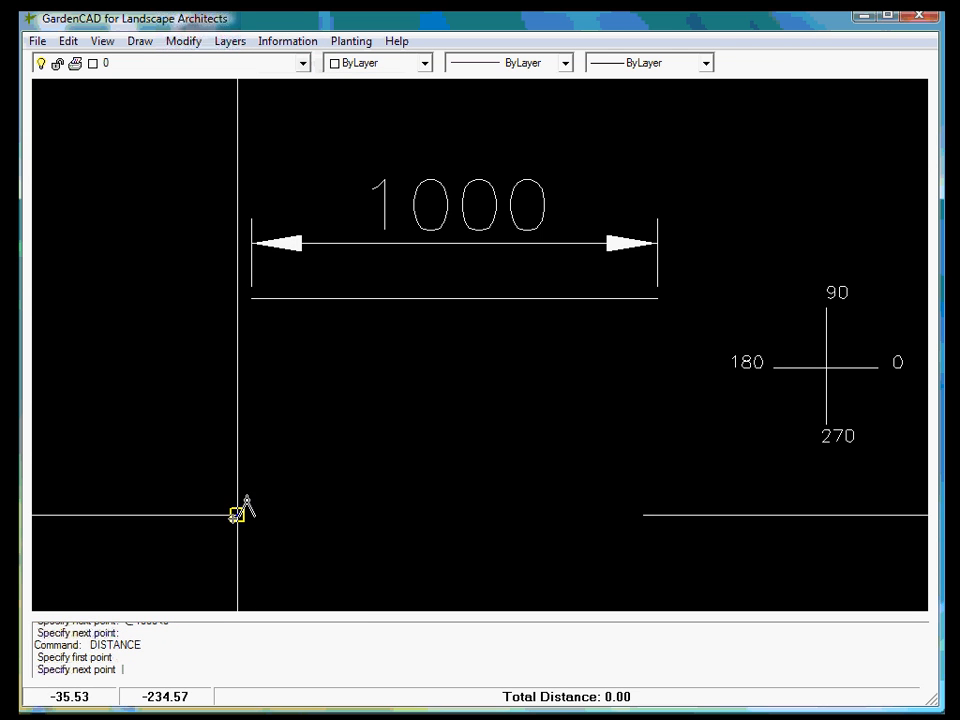
{"action": "left_click", "coordinate": [636, 515]}
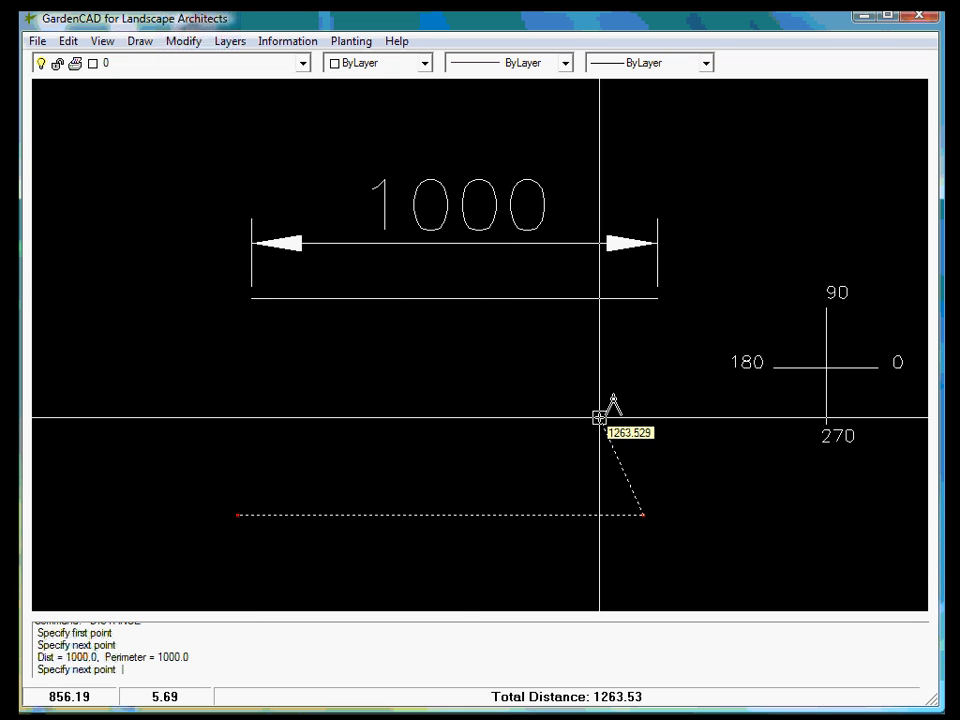
{"action": "key", "text": "Escape"}
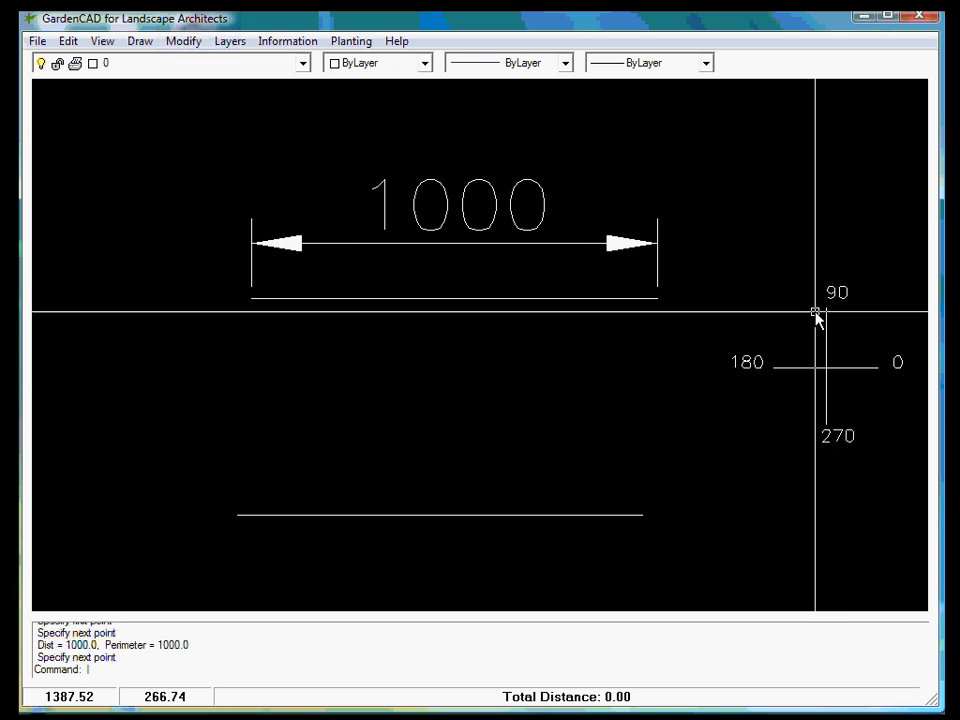
Erase the lower horizontal line beneath the dimensioned one
{"action": "left_click", "coordinate": [413, 516]}
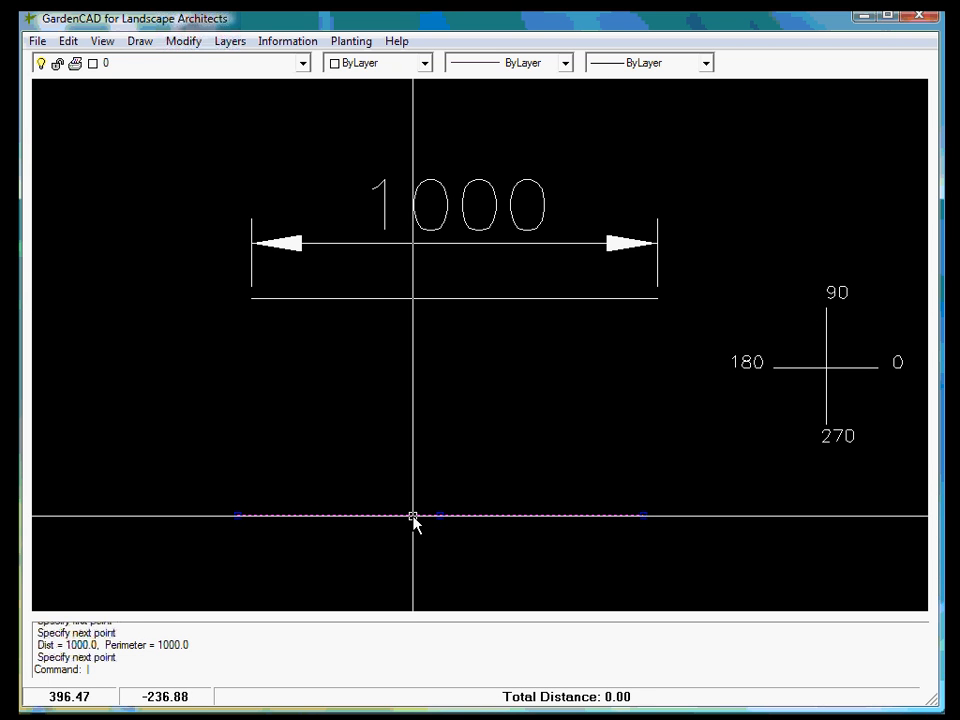
{"action": "type", "text": "E"}
{"action": "key", "text": "Return"}
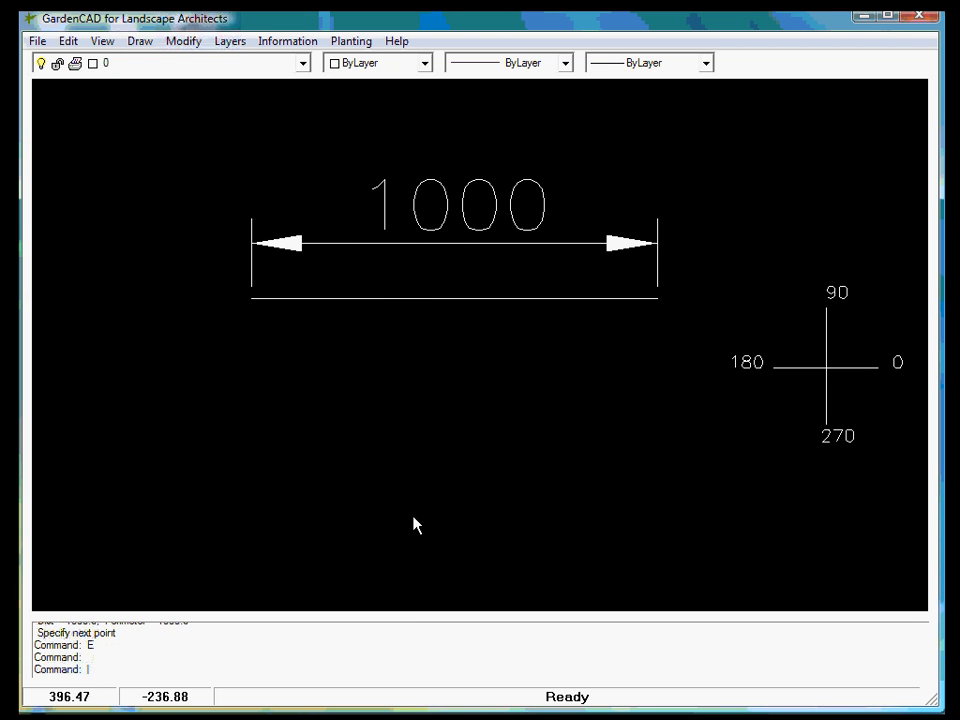
Draw a line with absolute coordinates from the origin 0,0 to 1000,0
{"action": "type", "text": "L"}
{"action": "key", "text": "Return"}
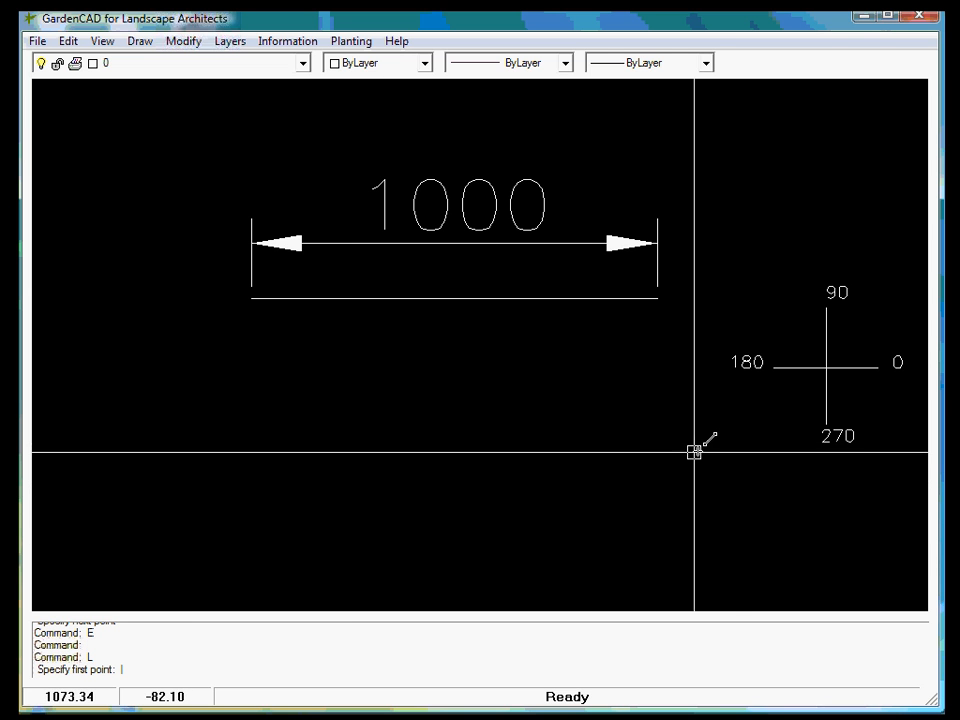
{"action": "type", "text": "0,0"}
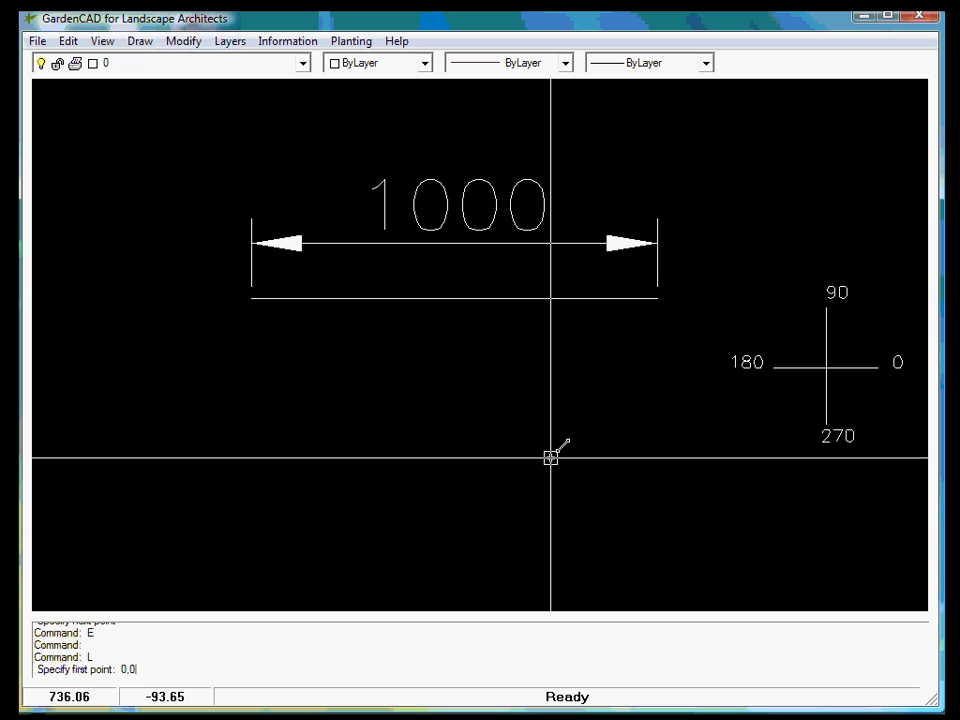
{"action": "key", "text": "Return"}
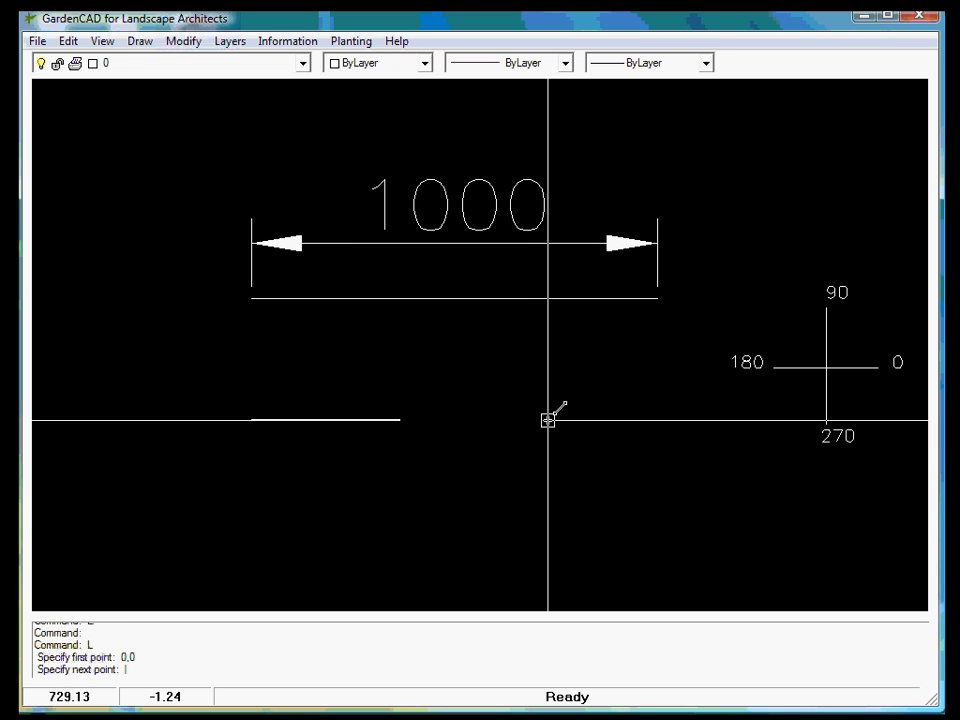
{"action": "type", "text": "1000,0"}
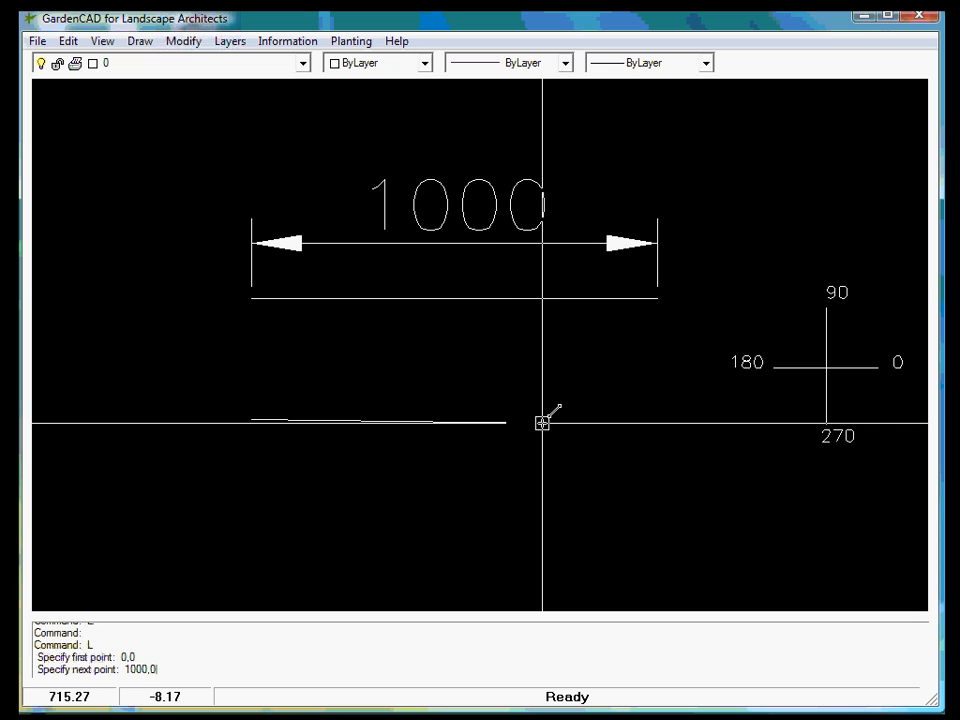
{"action": "key", "text": "Return"}
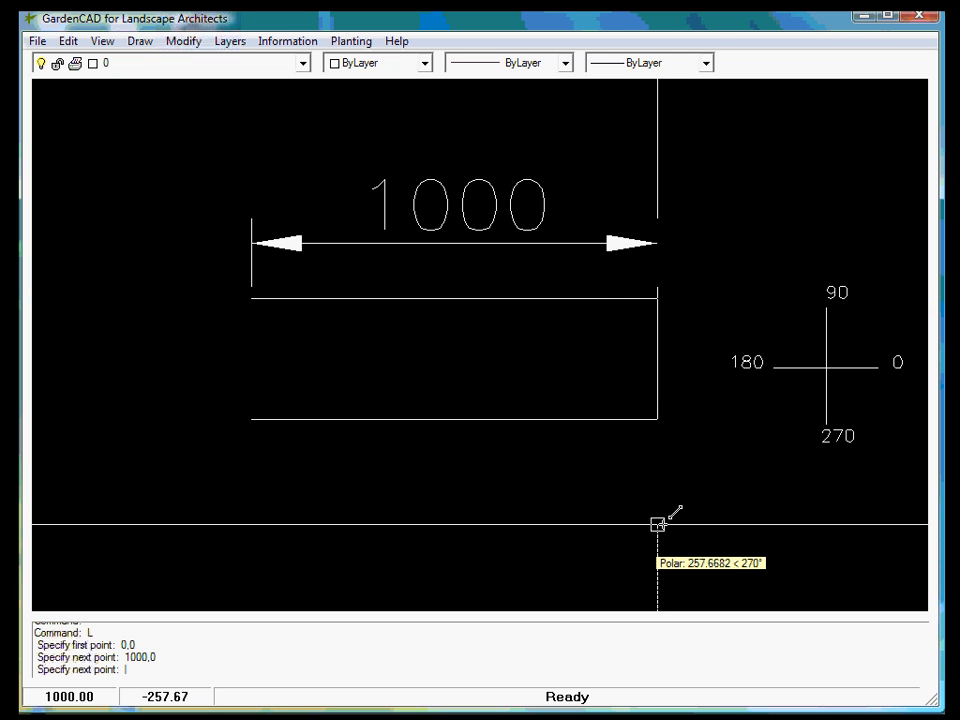
{"action": "left_click", "coordinate": [657, 524]}
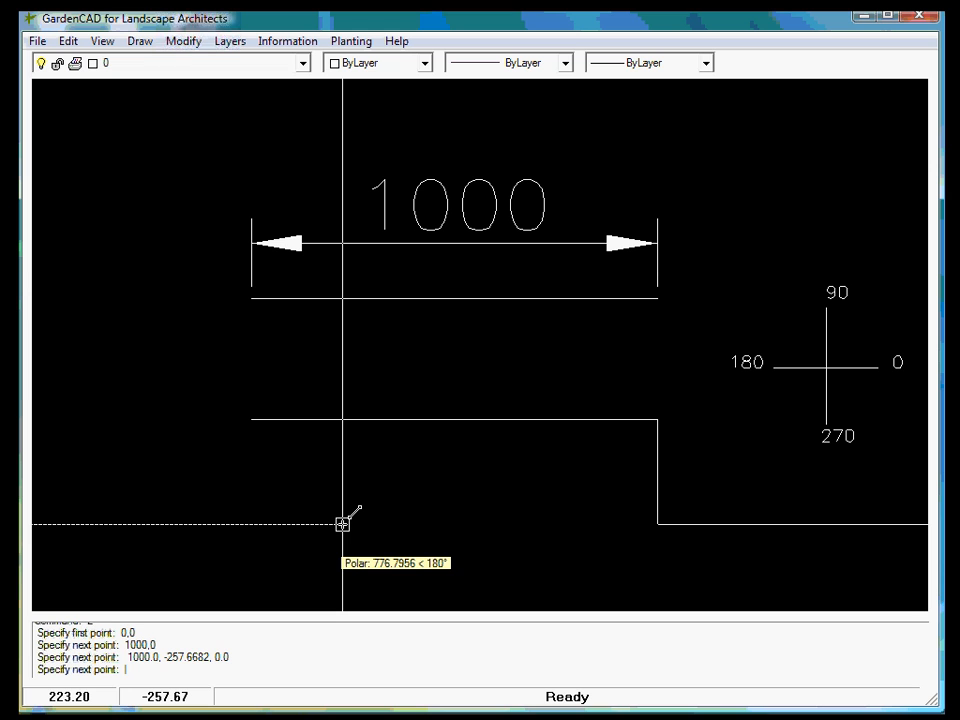
{"action": "type", "text": "@1000<180"}
{"action": "key", "text": "Return"}
{"action": "key", "text": "Return"}
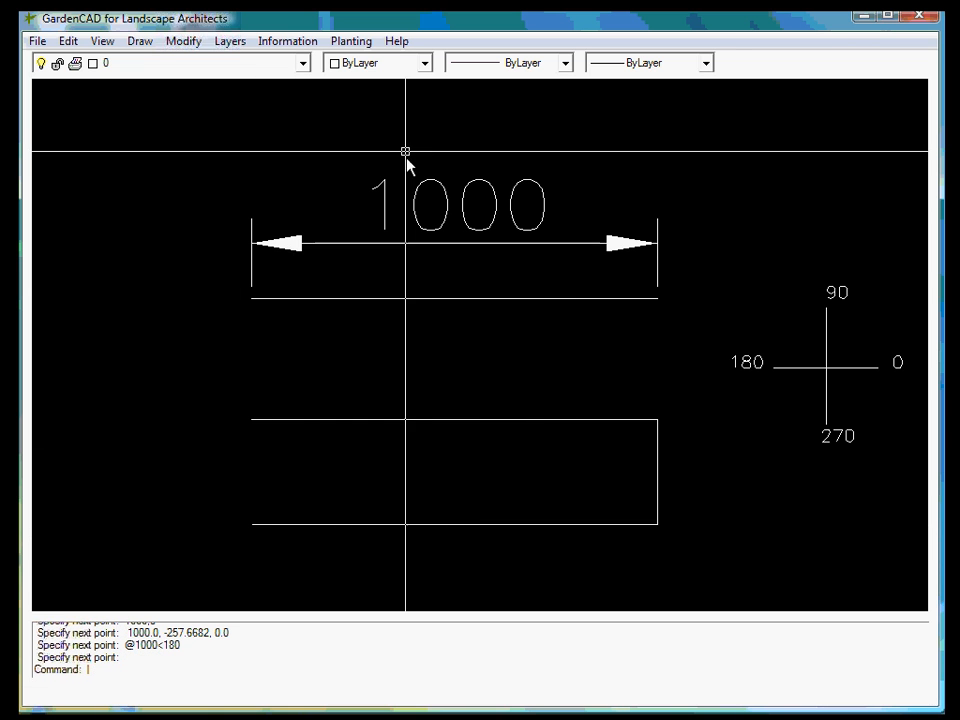
Measure the length of the lowest horizontal segment from its right endpoint to its left endpoint
{"action": "left_click", "coordinate": [302, 41]}
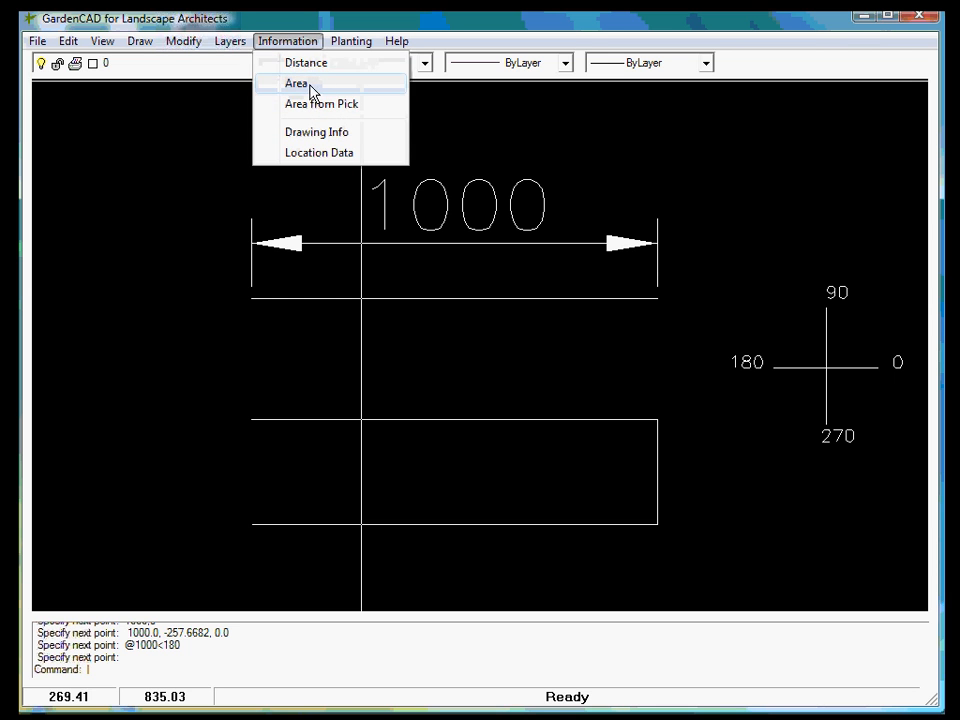
{"action": "left_click", "coordinate": [311, 66]}
{"action": "left_click", "coordinate": [657, 524]}
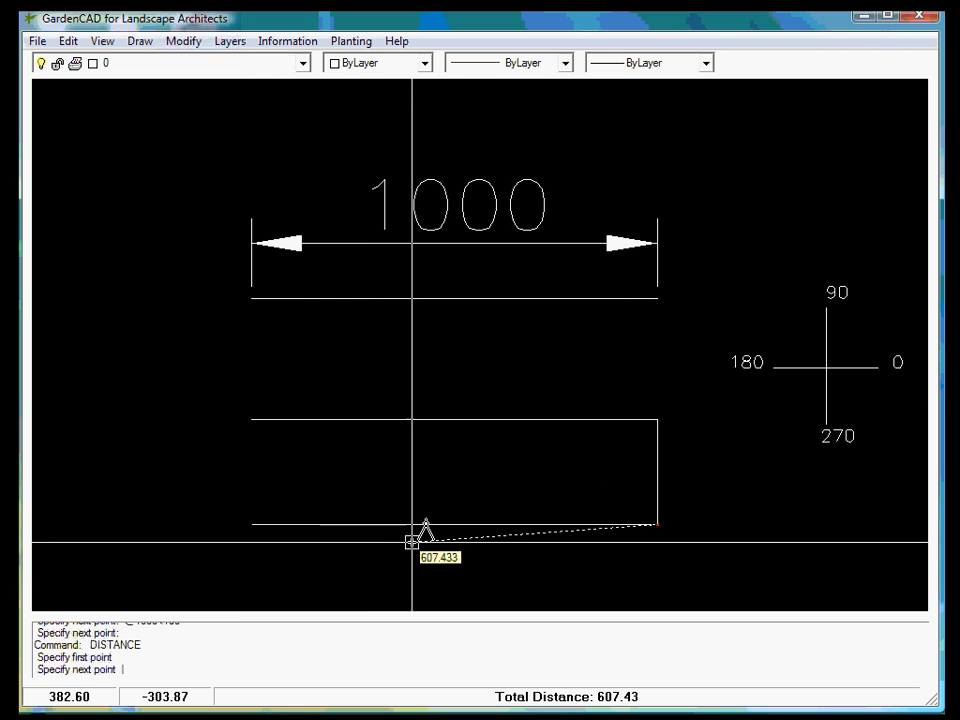
{"action": "left_click", "coordinate": [258, 526]}
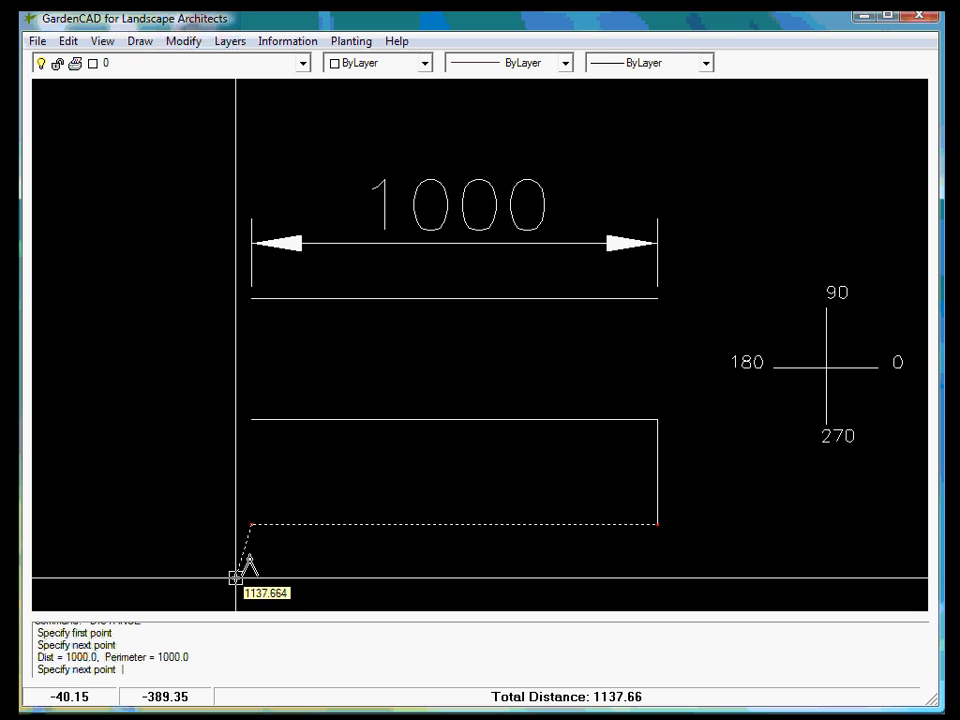
{"action": "key", "text": "Return"}
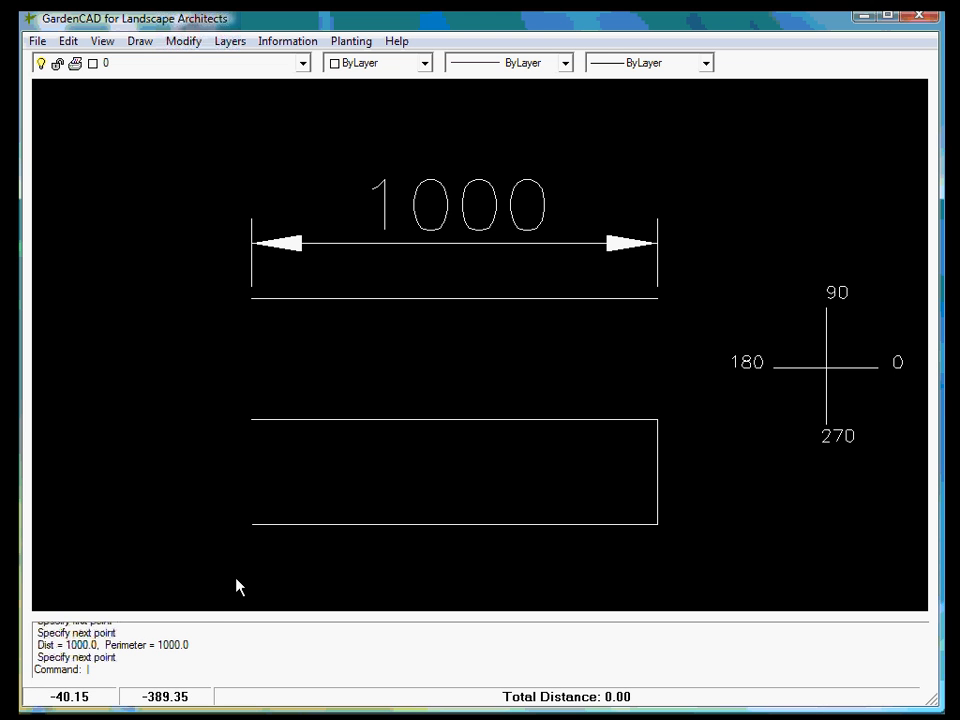
View the Site Layout dialog with its origin and site dimensions, and quit it without drawing a site
{"action": "left_click", "coordinate": [37, 41]}
{"action": "left_click", "coordinate": [65, 84]}
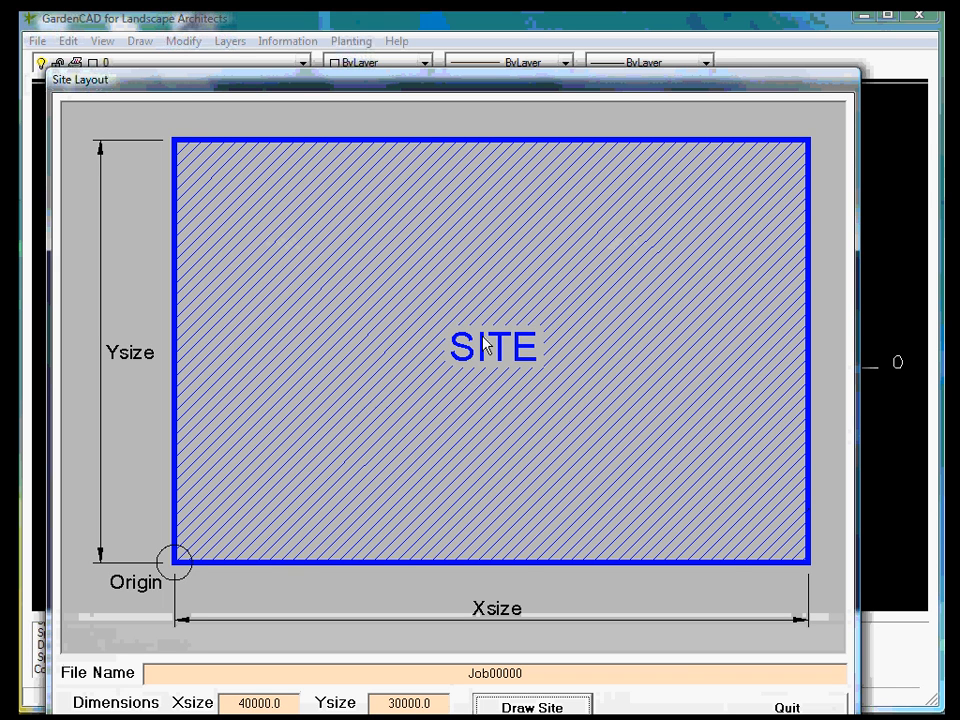
{"action": "left_click", "coordinate": [773, 709]}
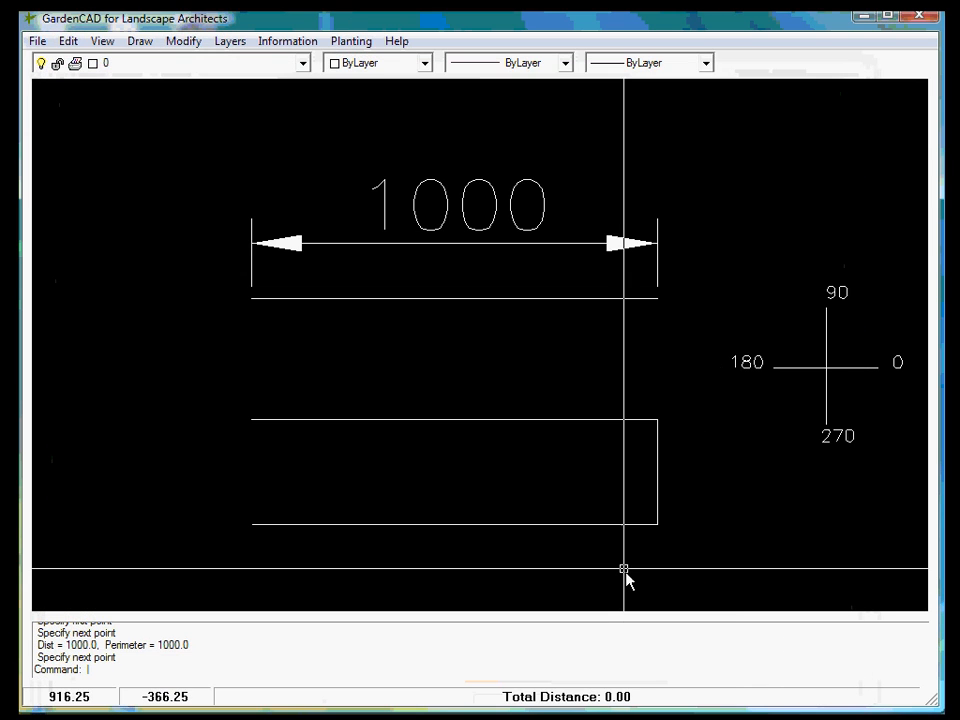